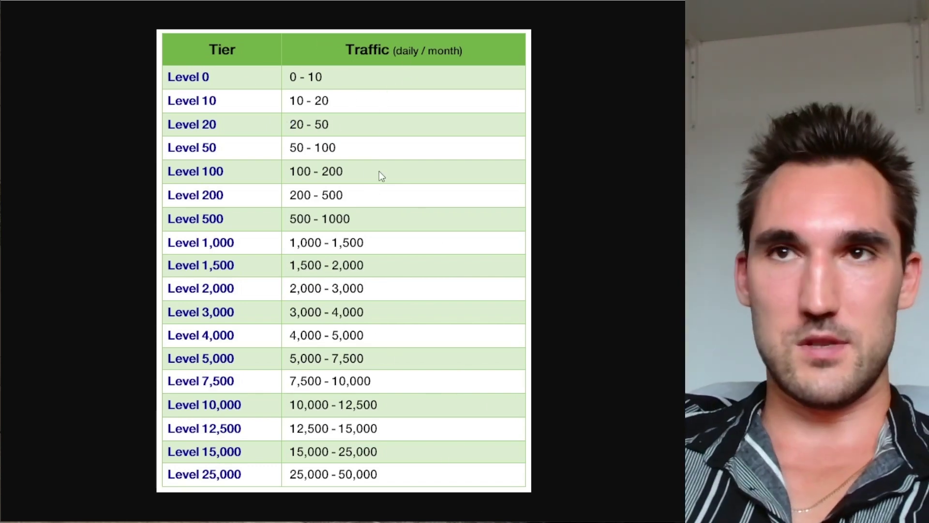
On the Avalanche SEO board, draw a tall rectangle below the title.
key(ctrl+Tab)
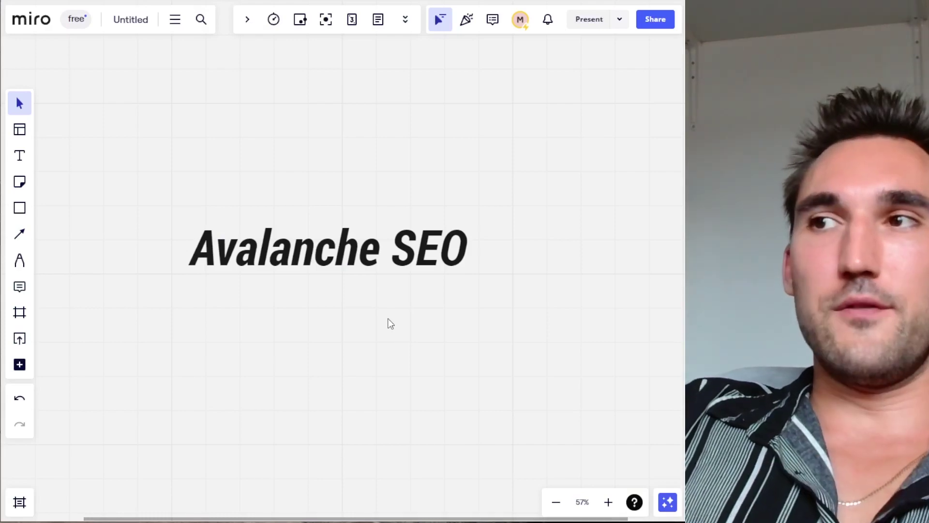
scroll(372, 326, down, 2)
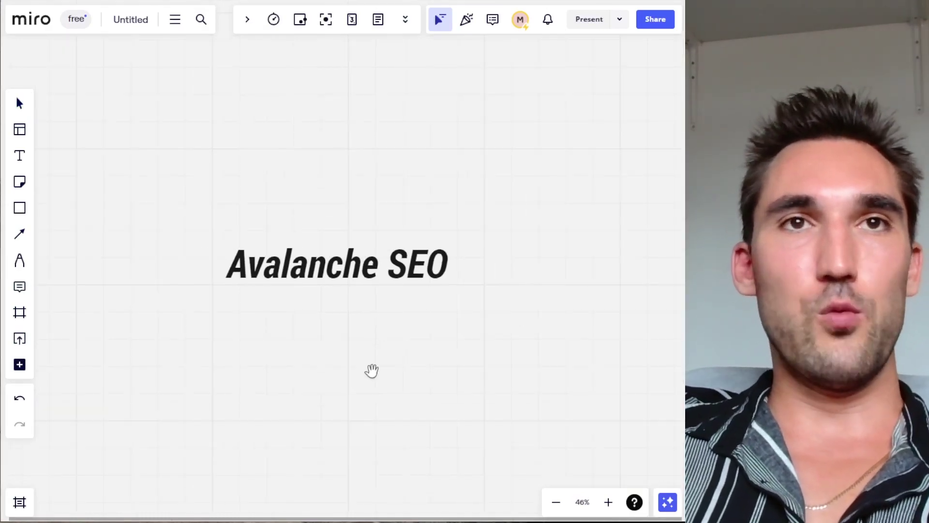
drag(372, 370, 380, 207)
click(394, 419)
drag(394, 419, 380, 251)
scroll(368, 269, down, 2)
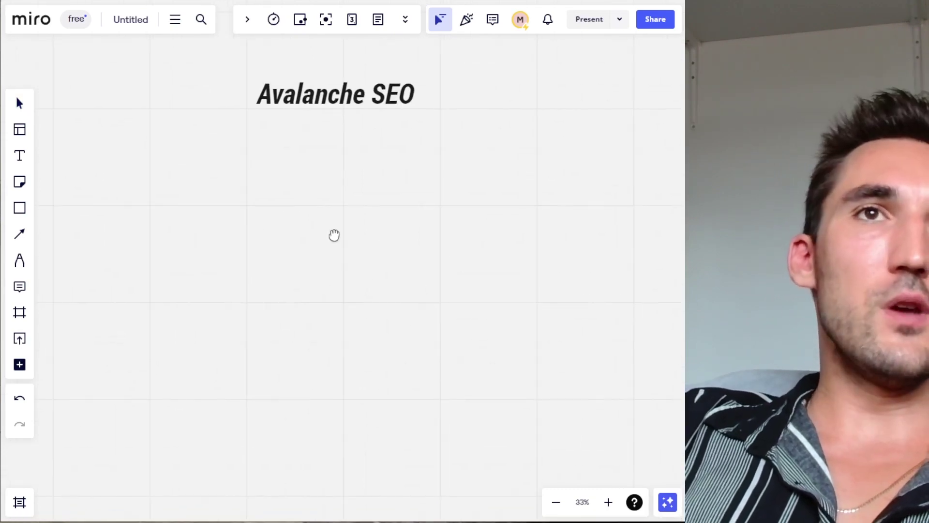
click(19, 208)
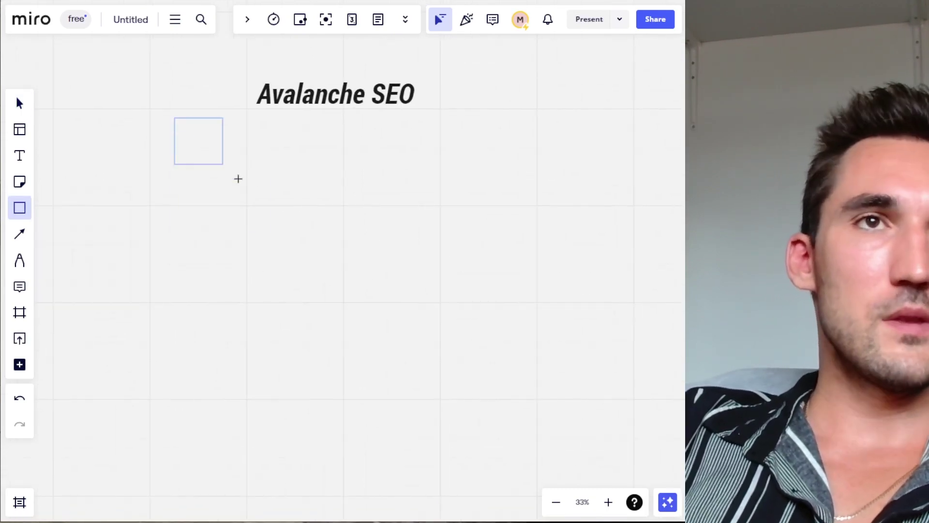
drag(239, 179, 268, 448)
Hand-draw a purple vertical axis with a volume label left of the bar.
click(19, 260)
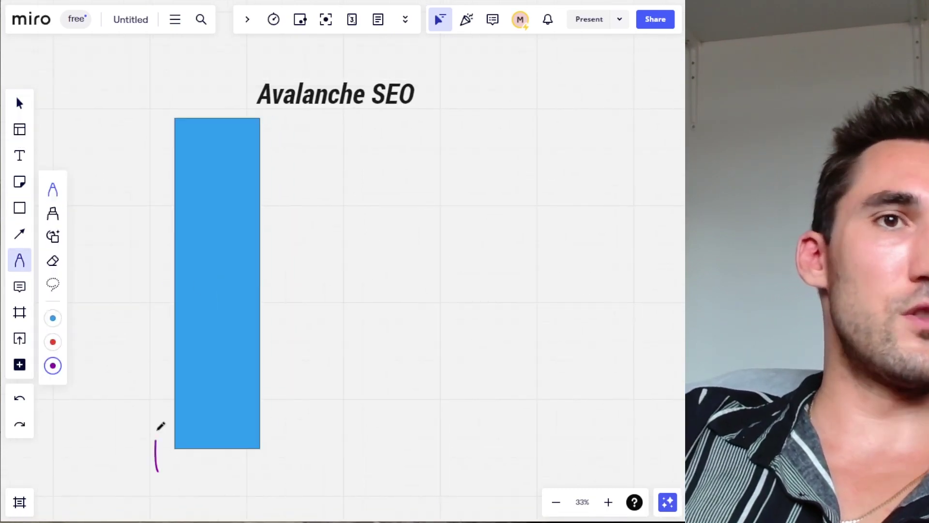
drag(157, 435, 174, 58)
mouse_move(99, 275)
mouse_down()
mouse_move(121, 249)
mouse_move(149, 252)
mouse_up()
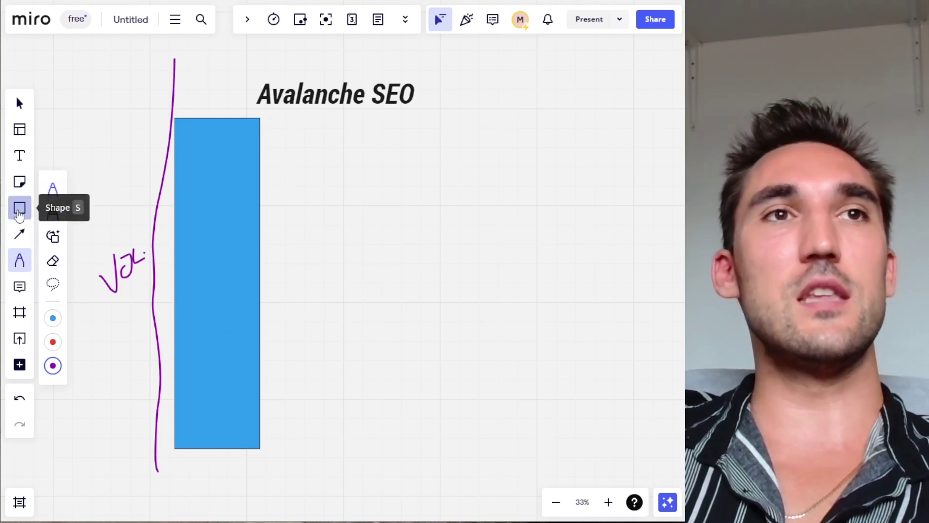
click(19, 207)
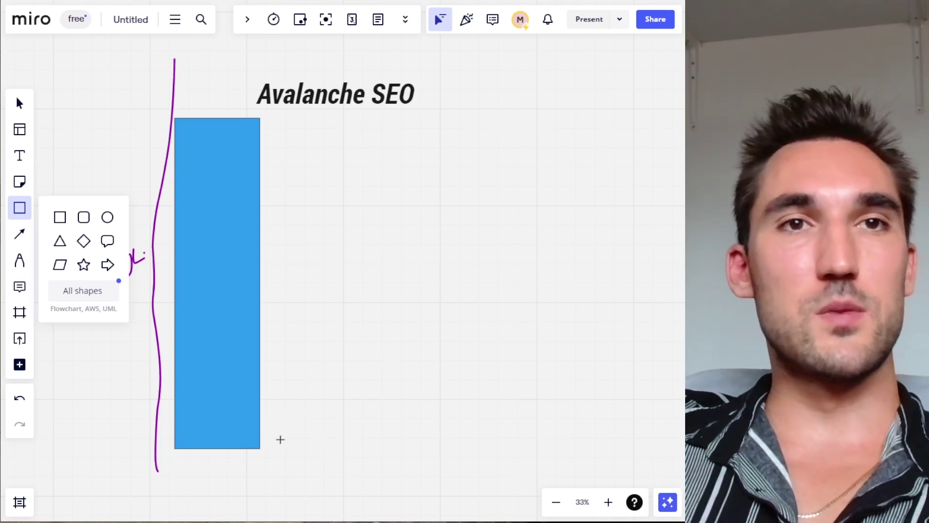
Draw a thin bar beside the blue bar's base and fill it red.
drag(271, 442, 357, 449)
click(409, 388)
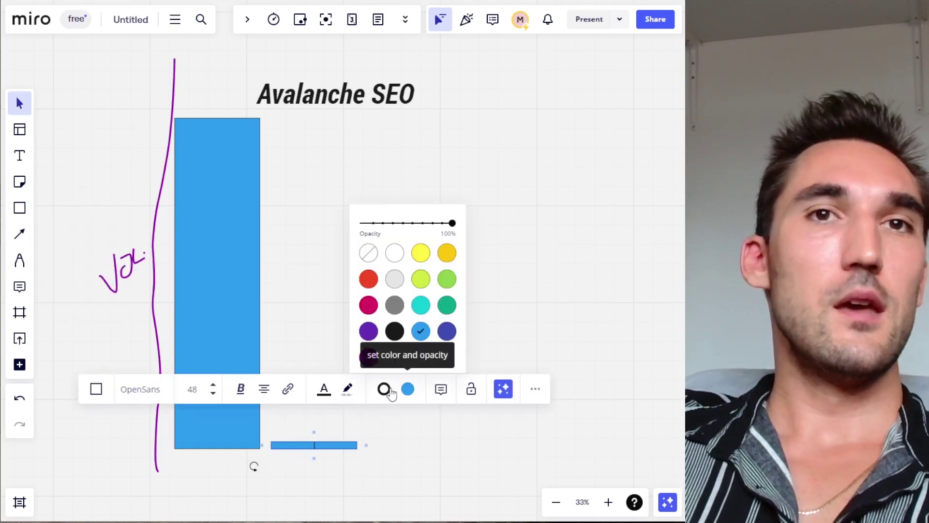
click(367, 278)
click(377, 449)
Duplicate the red bar twice so three red bars sit in a row.
drag(366, 442, 452, 451)
key(Escape)
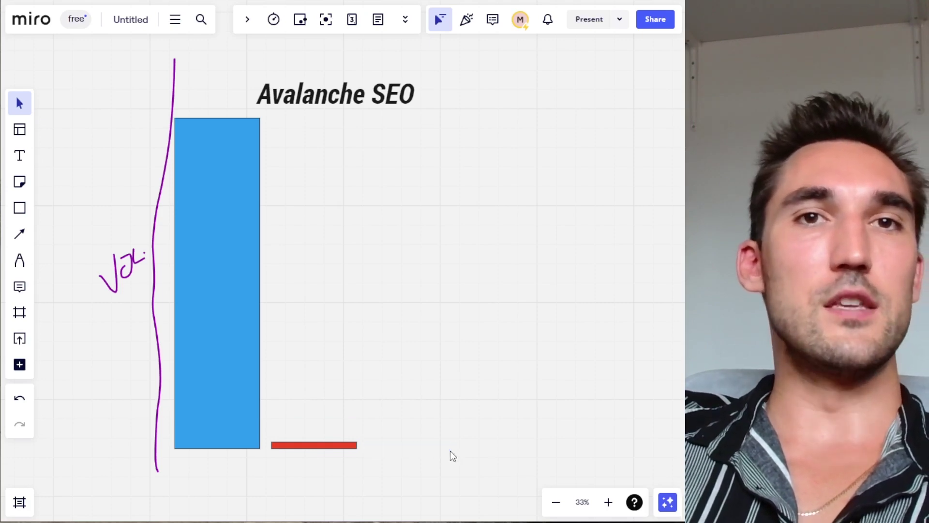
key(ctrl+v)
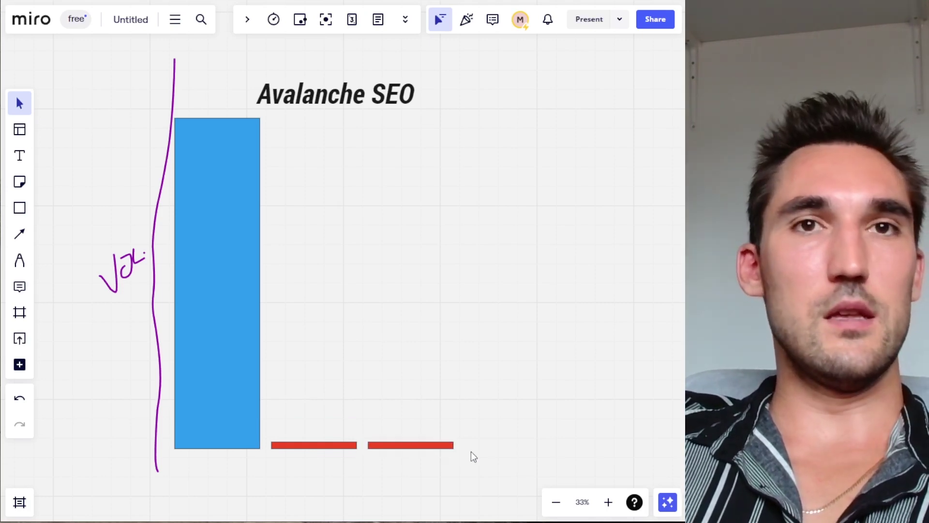
click(442, 445)
key(ctrl+v)
click(490, 455)
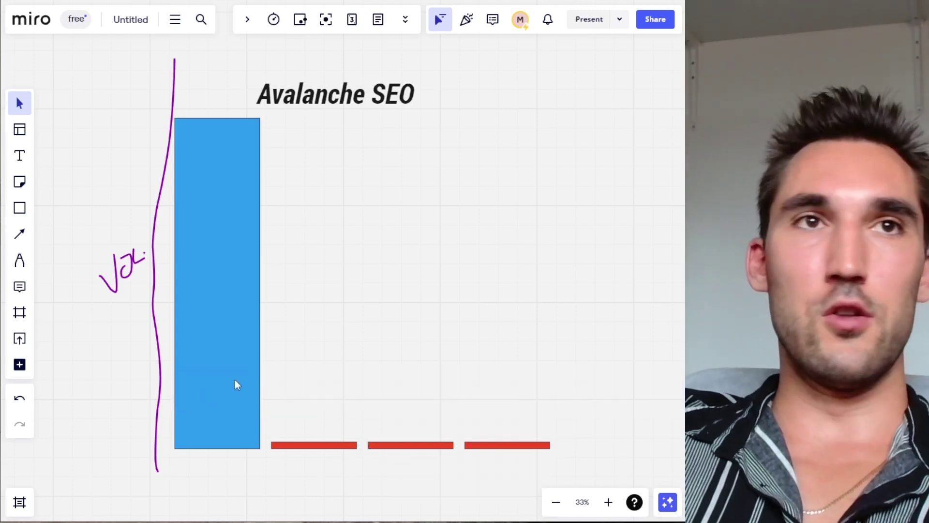
click(19, 261)
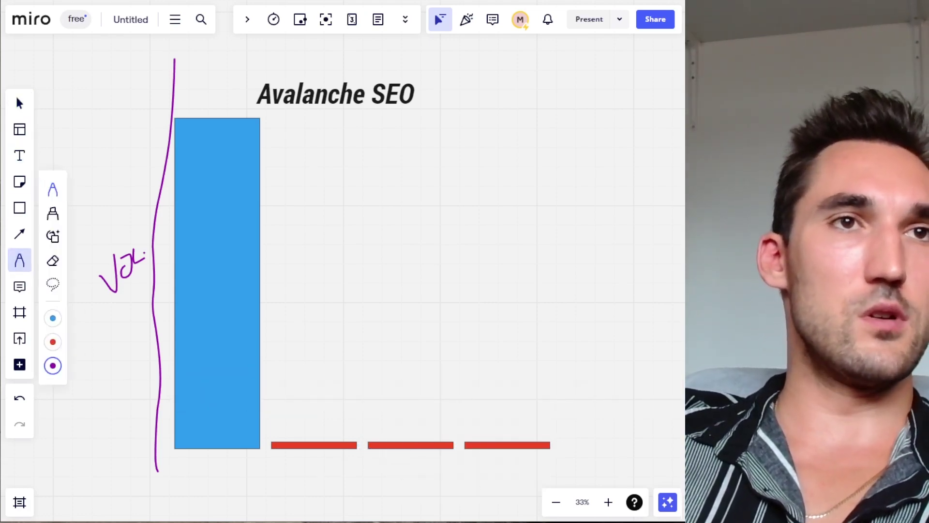
Hand-draw a horizontal axis under the bars and write 'Kw' beneath it.
drag(152, 472, 542, 491)
drag(281, 472, 281, 504)
drag(299, 477, 308, 504)
drag(313, 489, 343, 465)
click(19, 104)
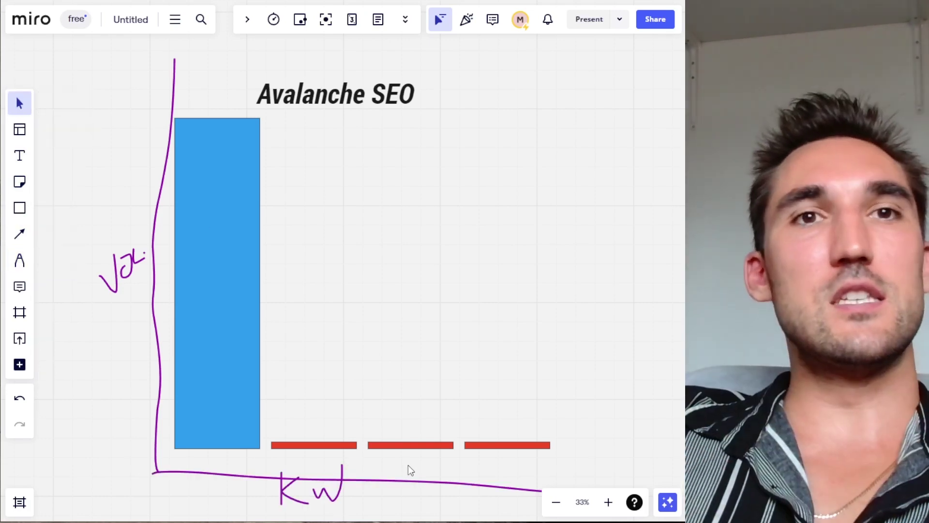
Select the red bars in turn, ending with the third bar selected.
click(347, 445)
click(413, 450)
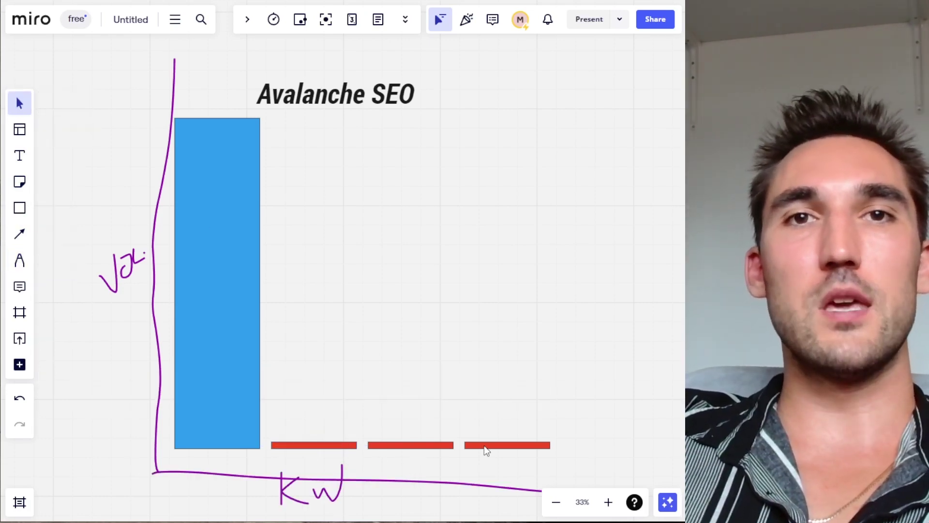
click(484, 445)
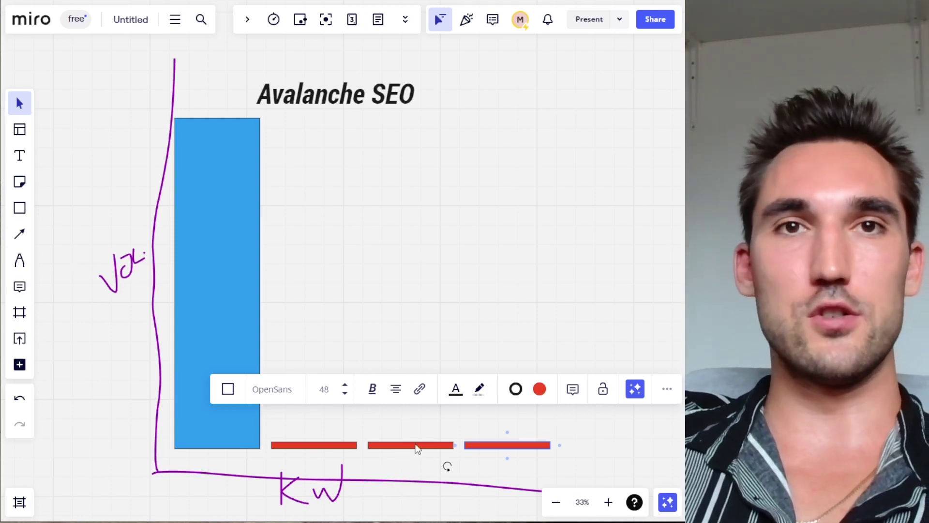
click(613, 449)
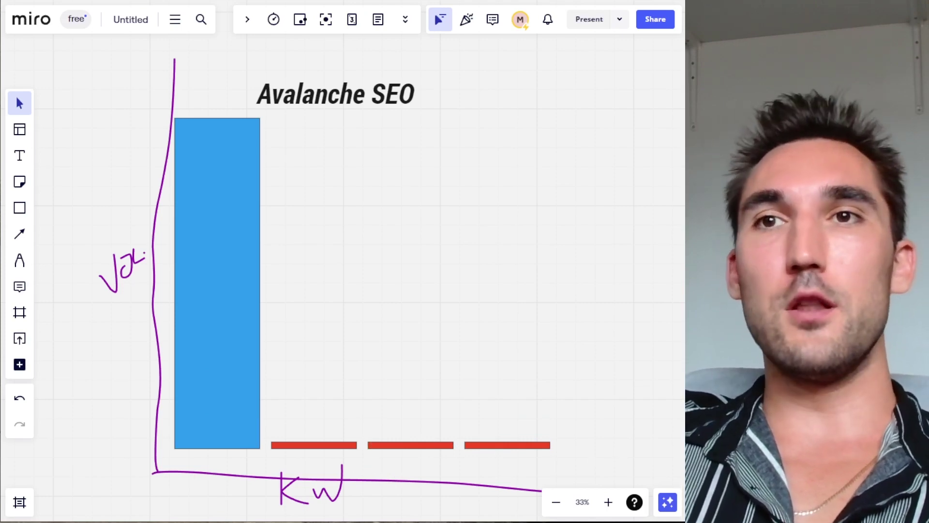
click(486, 445)
Copy out a fourth red bar and pile all four bars into one stack.
drag(486, 445, 591, 446)
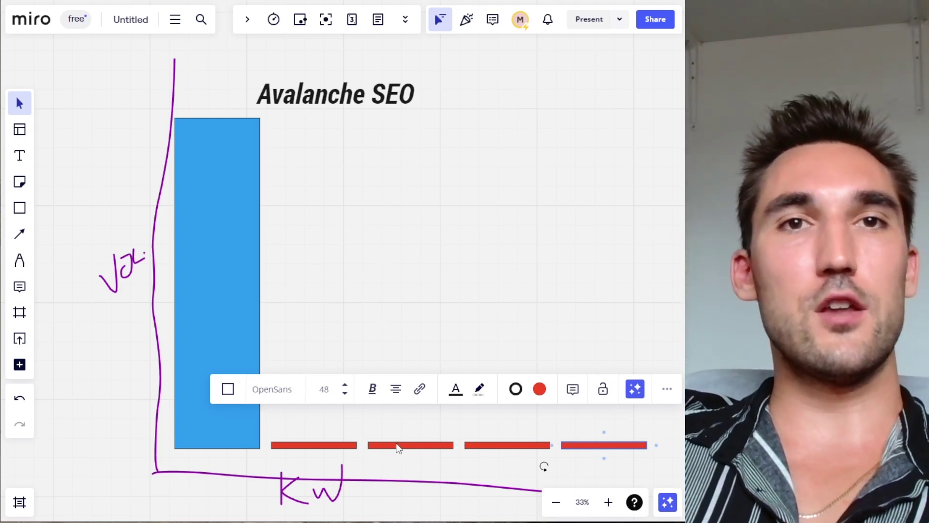
drag(397, 448, 301, 429)
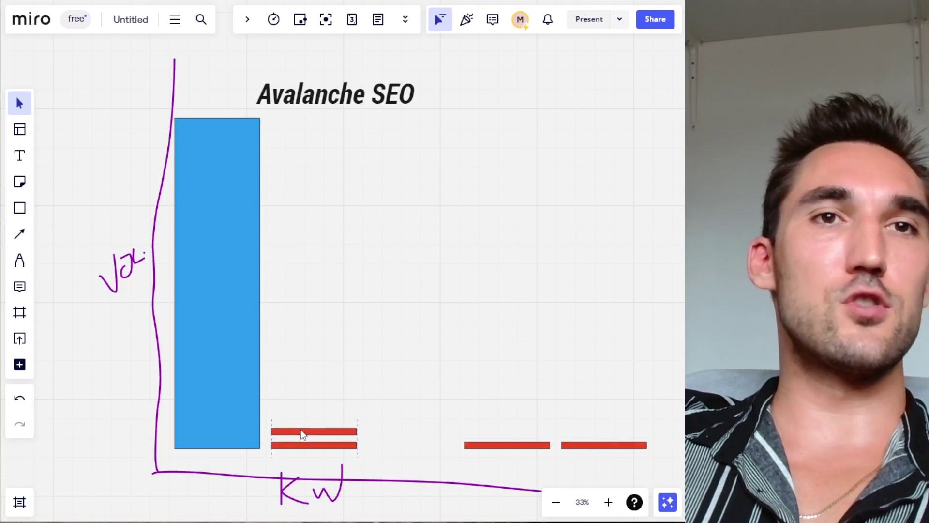
drag(532, 446, 337, 417)
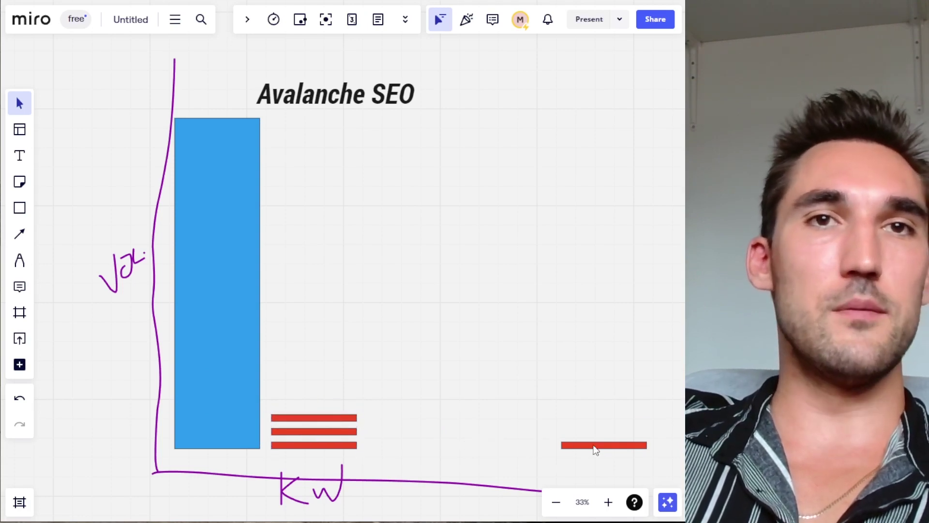
drag(594, 447, 327, 406)
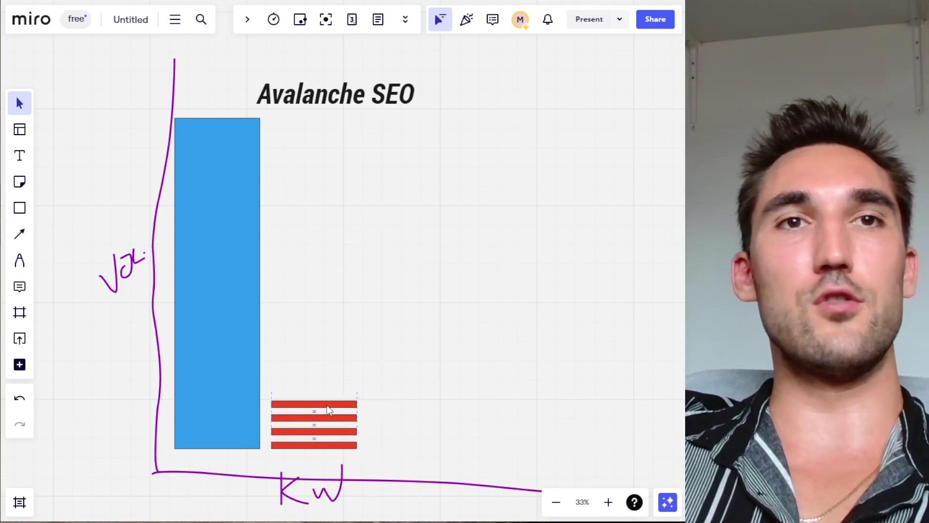
Paste the four-bar stack twice on top to form a twelve-bar column.
drag(398, 401, 268, 459)
key(ctrl+c)
key(ctrl+v)
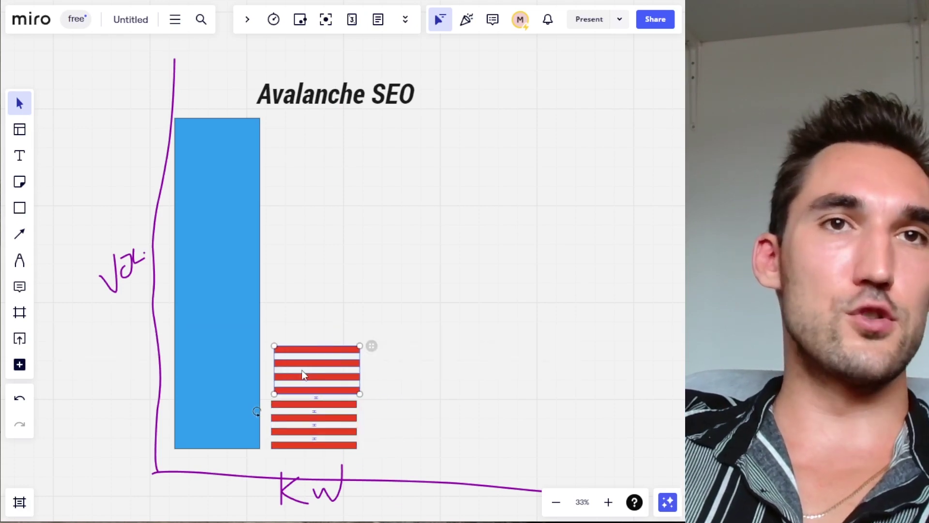
drag(301, 370, 298, 370)
key(ctrl+v)
drag(321, 341, 303, 324)
click(227, 211)
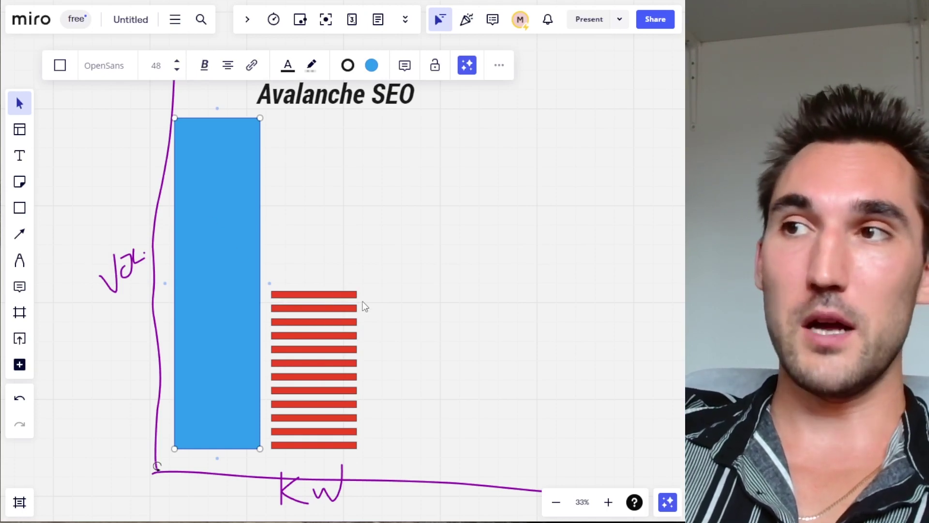
Edit inside the blue bar, then marquee-select and deselect the red striped stack.
double_click(220, 278)
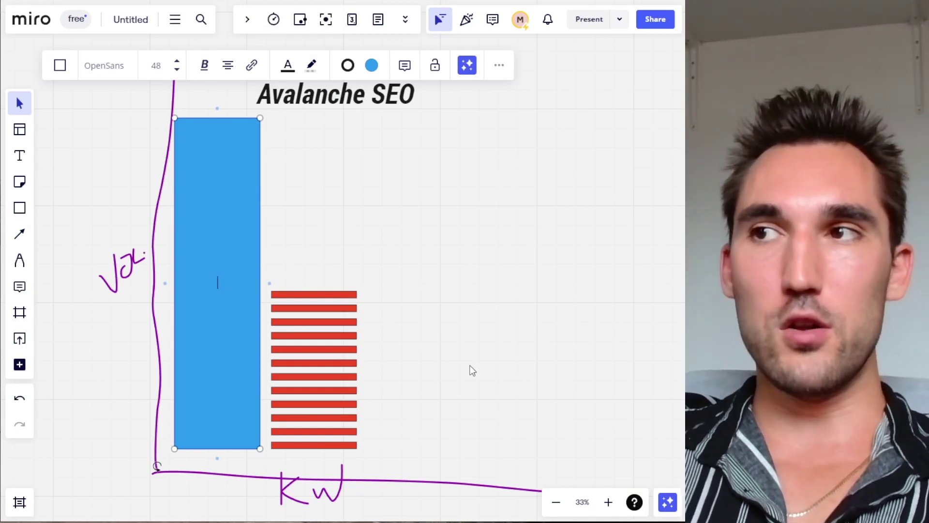
click(507, 443)
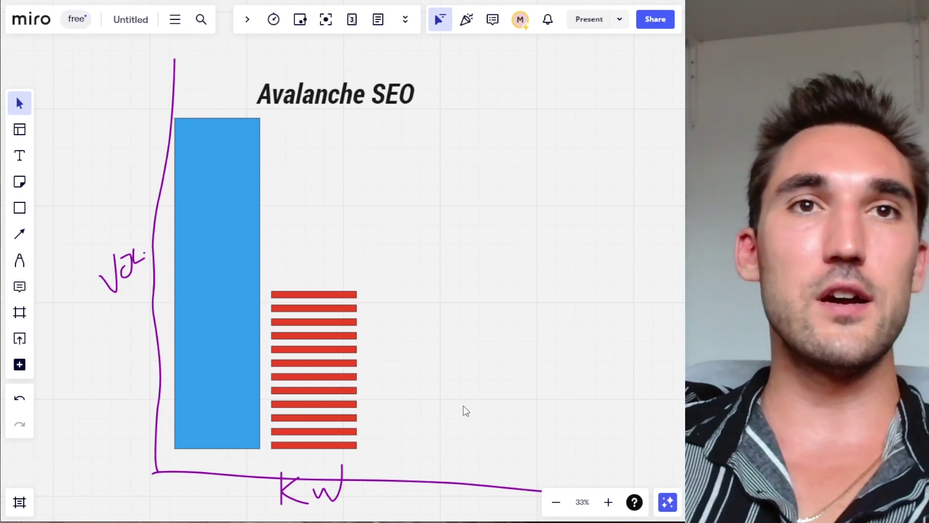
drag(385, 292, 320, 480)
click(433, 314)
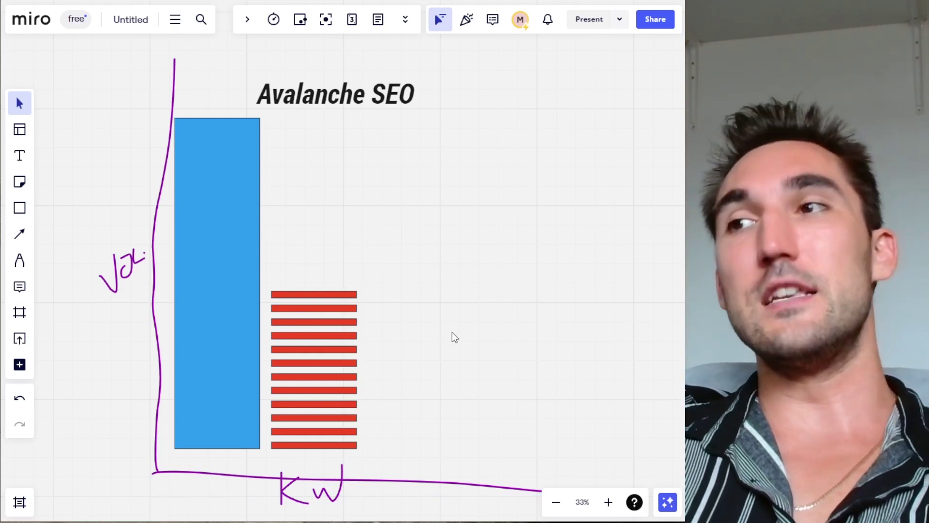
click(222, 170)
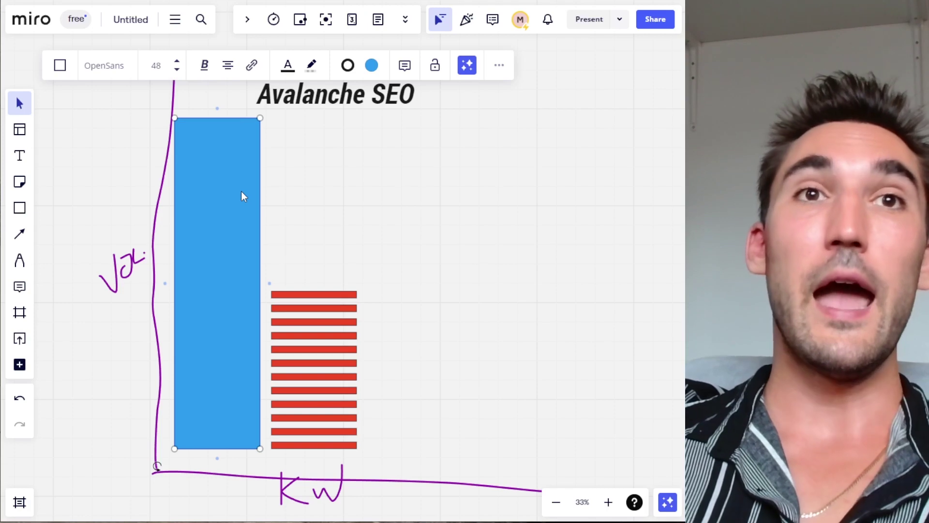
drag(417, 453, 330, 292)
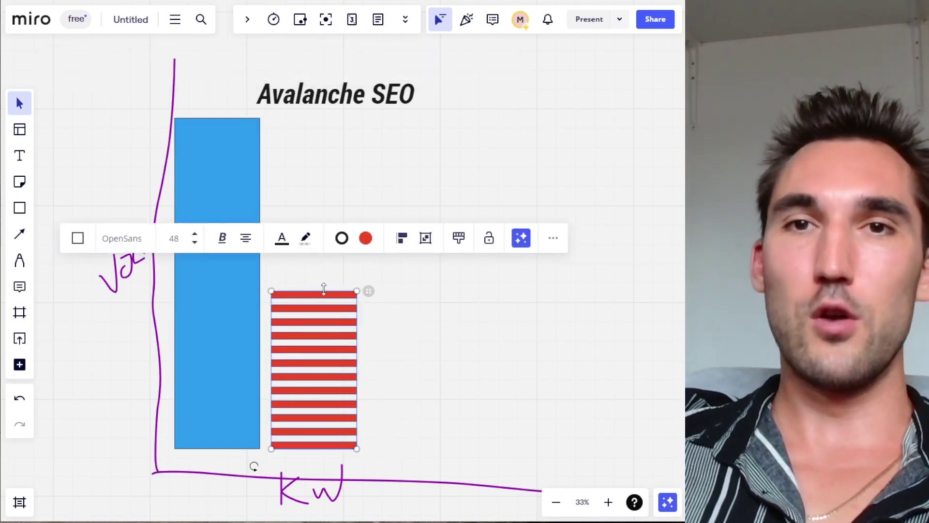
click(313, 267)
drag(297, 267, 500, 458)
click(450, 419)
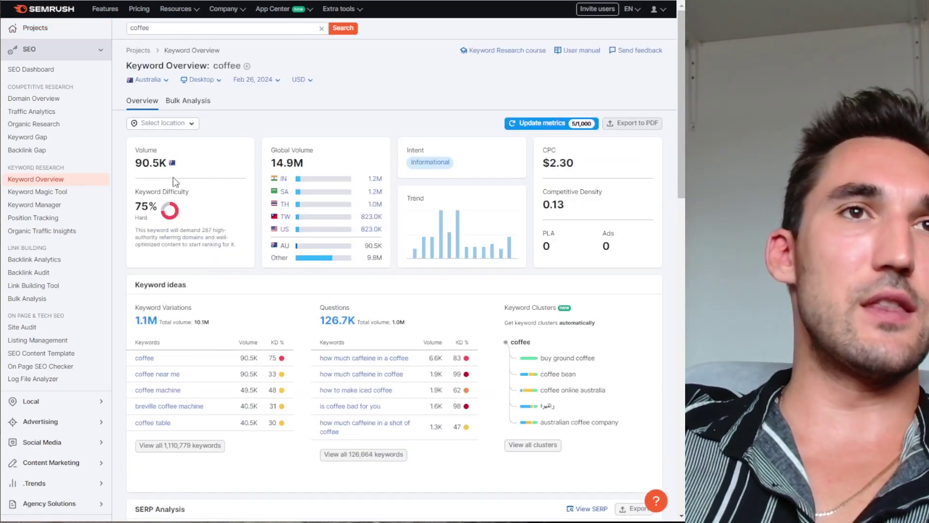
Switch the coffee keyword database from Australia to United States.
drag(168, 163, 142, 163)
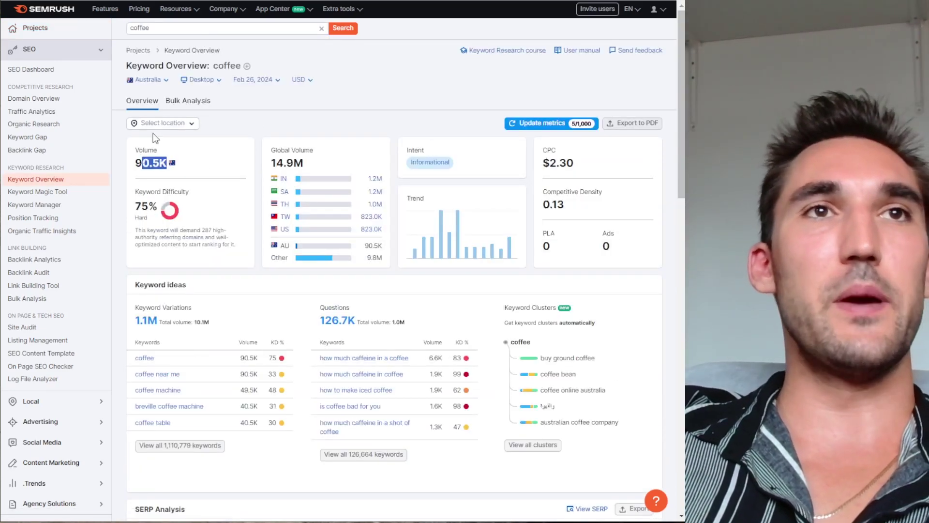
click(156, 79)
click(150, 108)
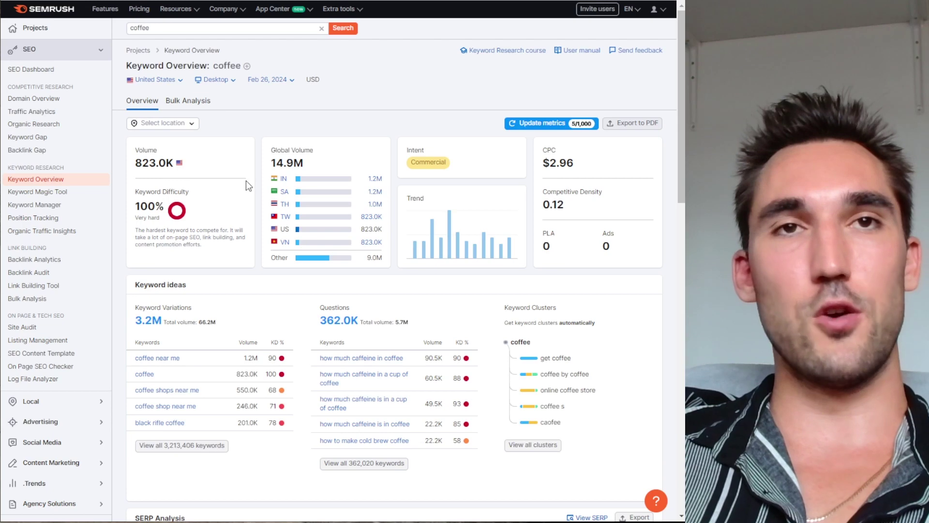
Open all 3,213,406 coffee keyword variations in the Keyword Magic Tool.
scroll(256, 194, down, 1)
scroll(175, 145, up, 1)
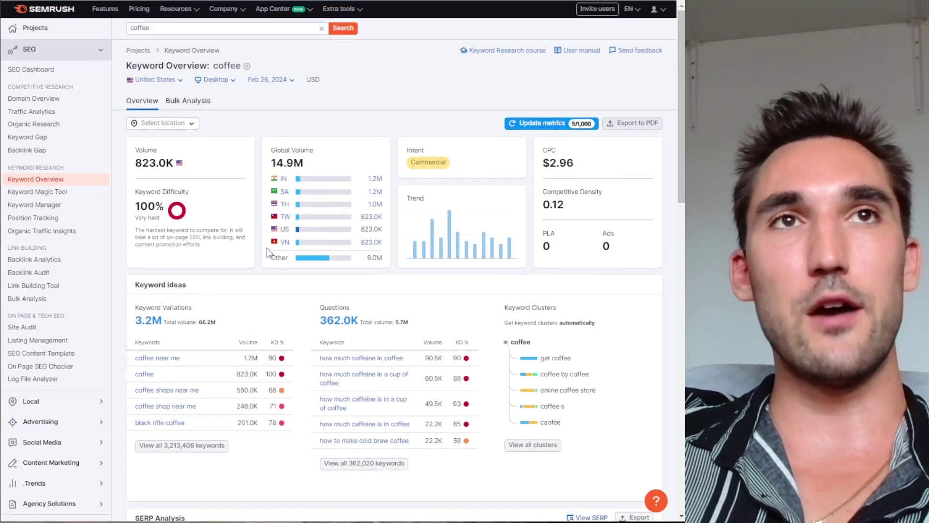
scroll(242, 208, down, 1)
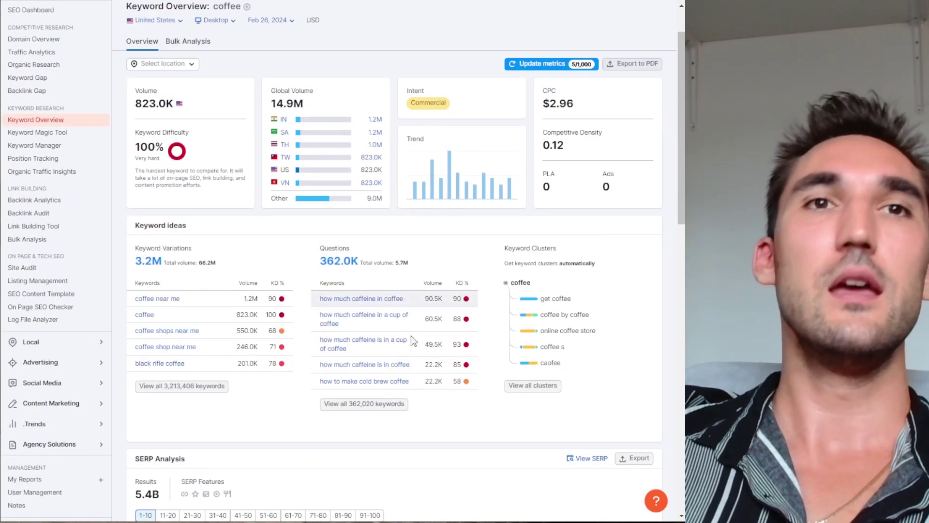
click(212, 395)
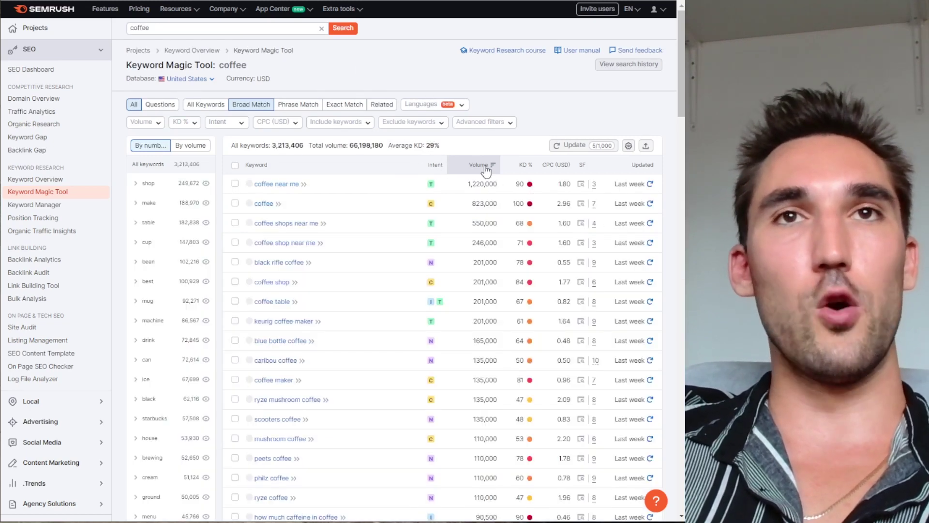
Sort the coffee keywords by KD %, then by search volume.
click(520, 165)
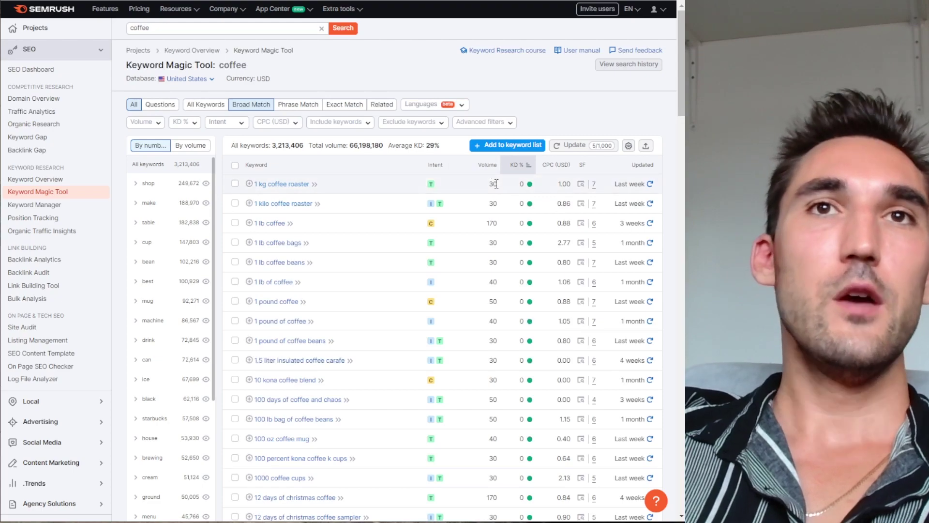
scroll(525, 129, down, 3)
scroll(524, 128, down, 5)
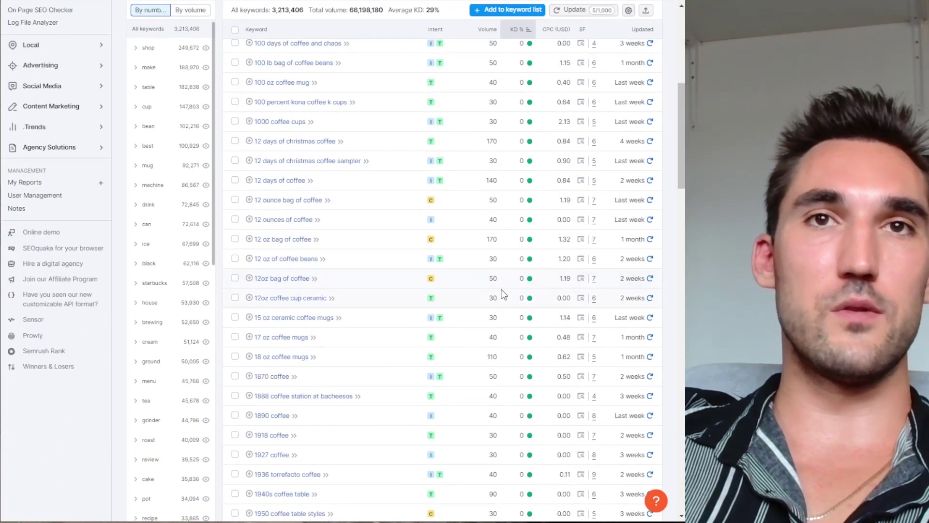
scroll(500, 293, up, 8)
click(484, 170)
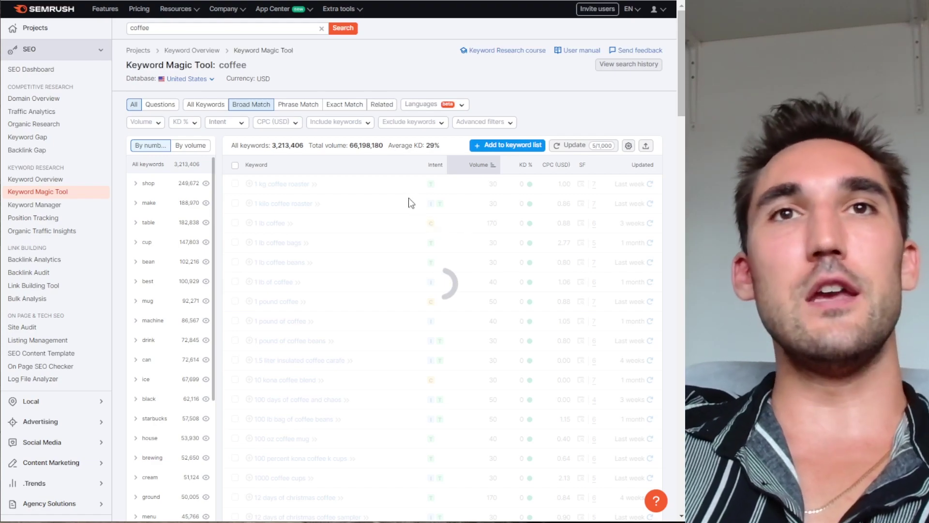
scroll(388, 198, down, 5)
scroll(387, 198, down, 15)
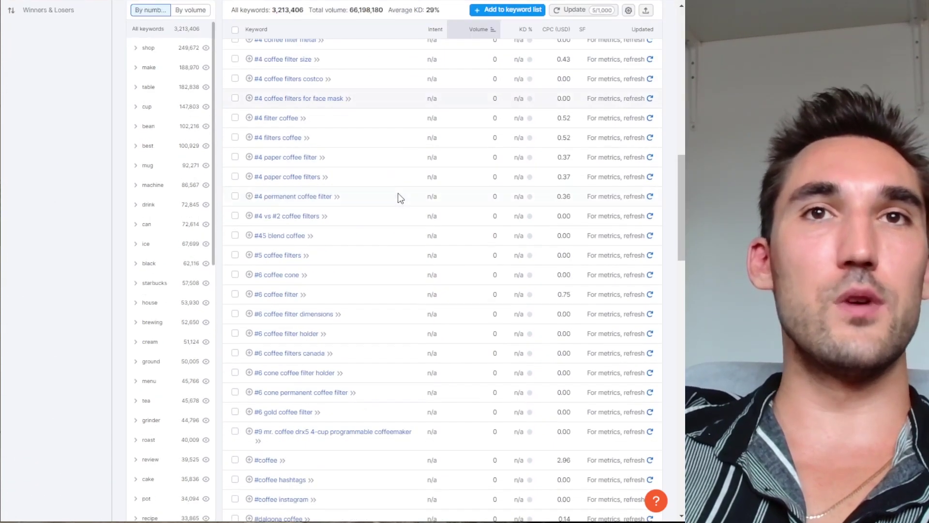
Filter the keyword list to search volume 1–10.
click(287, 218)
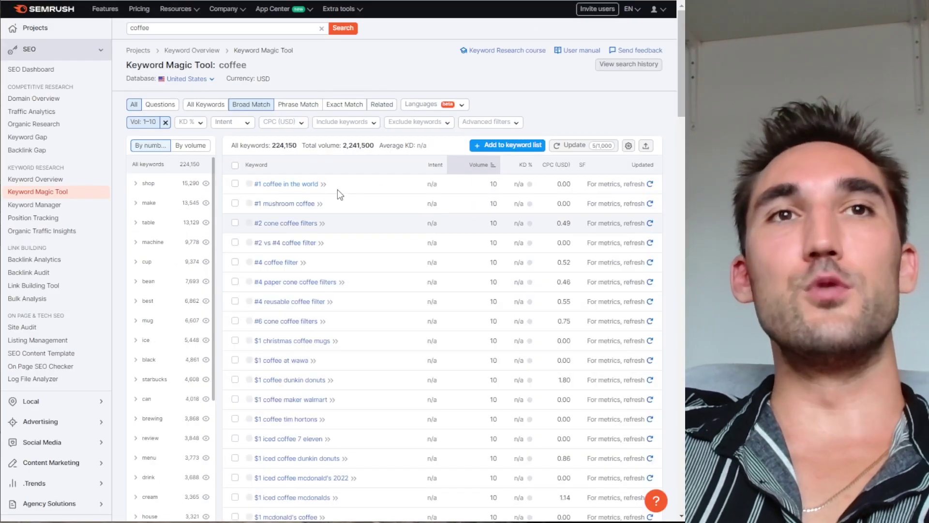
scroll(339, 190, down, 10)
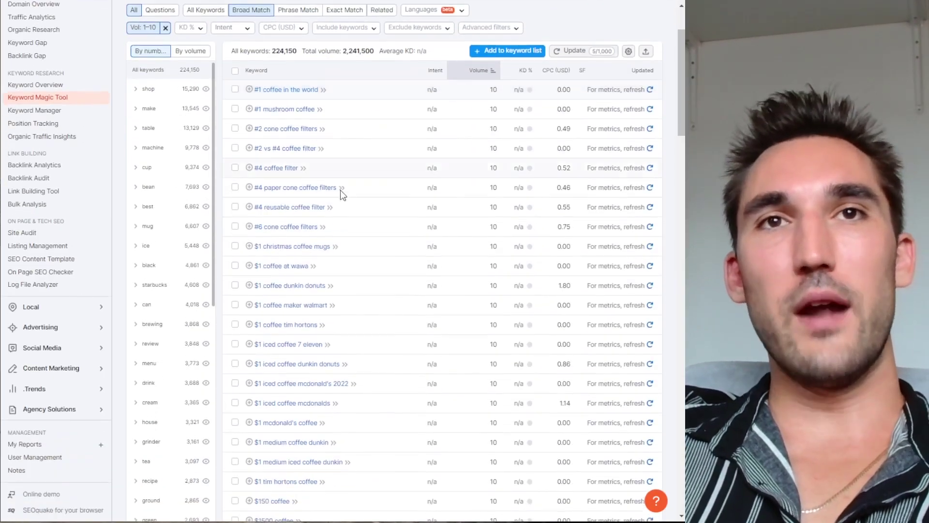
scroll(502, 81, down, 10)
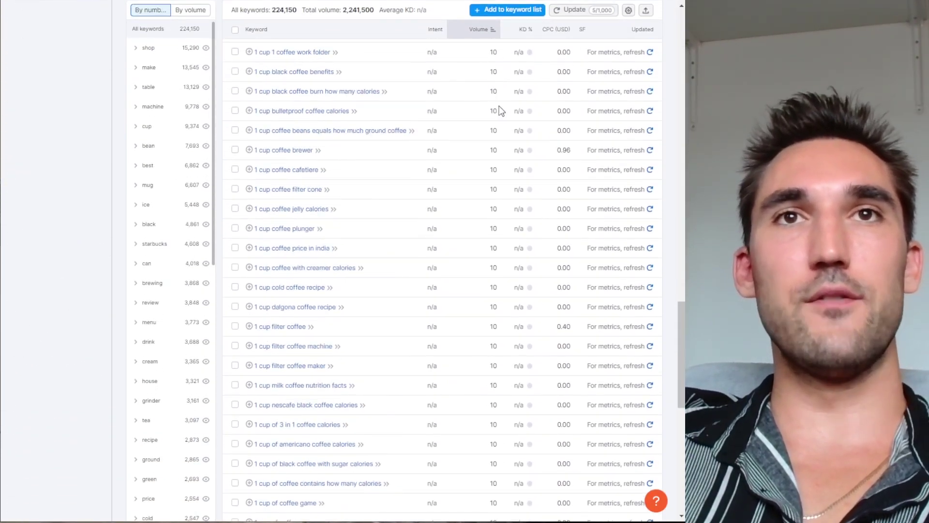
scroll(387, 203, up, 20)
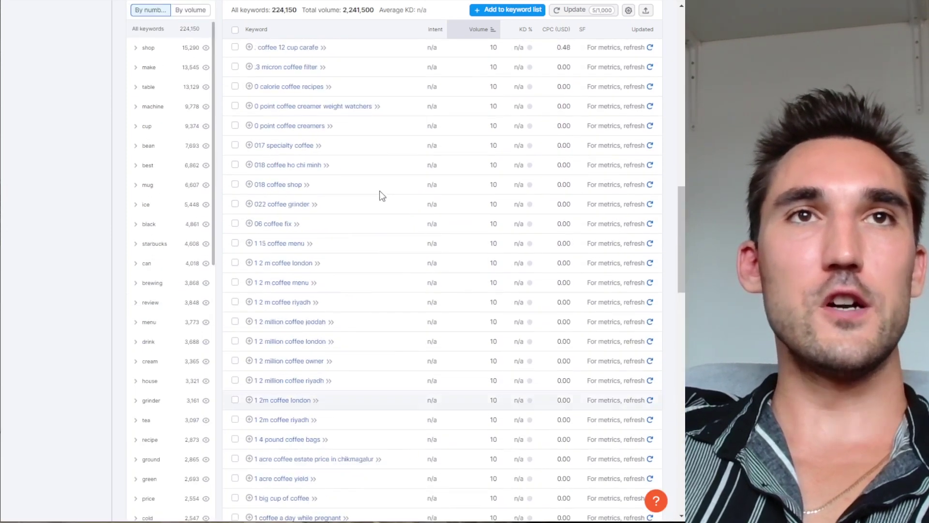
click(148, 123)
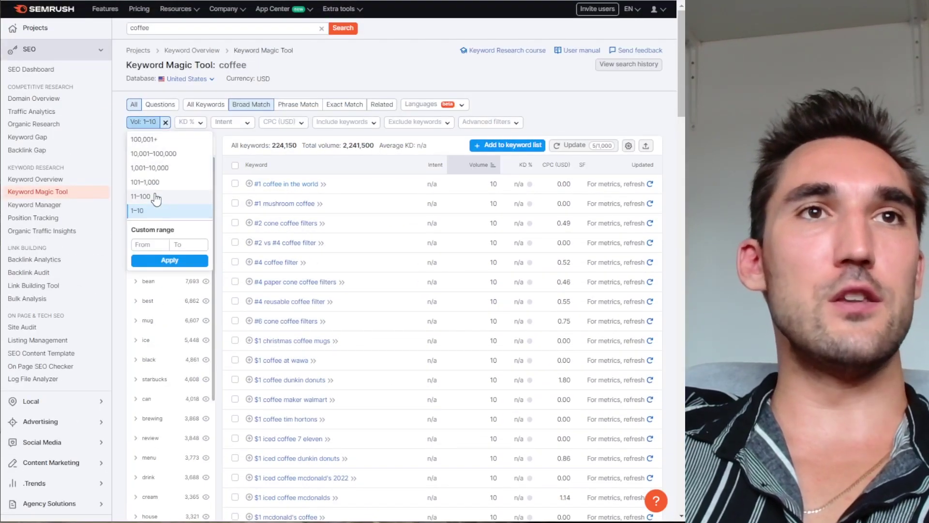
Set a custom volume range of 10–20 and page through the results.
click(146, 245)
text(10)
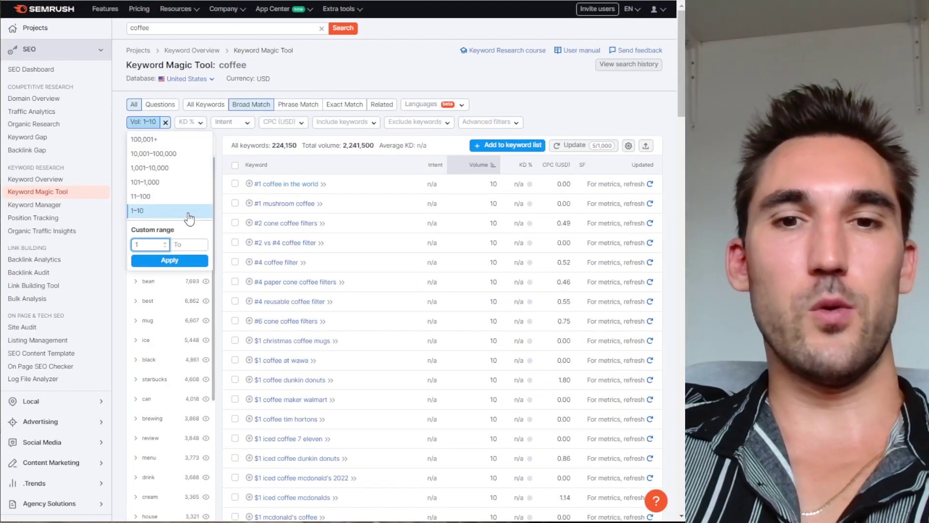
key(Tab)
text(20)
key(Return)
scroll(532, 276, down, 20)
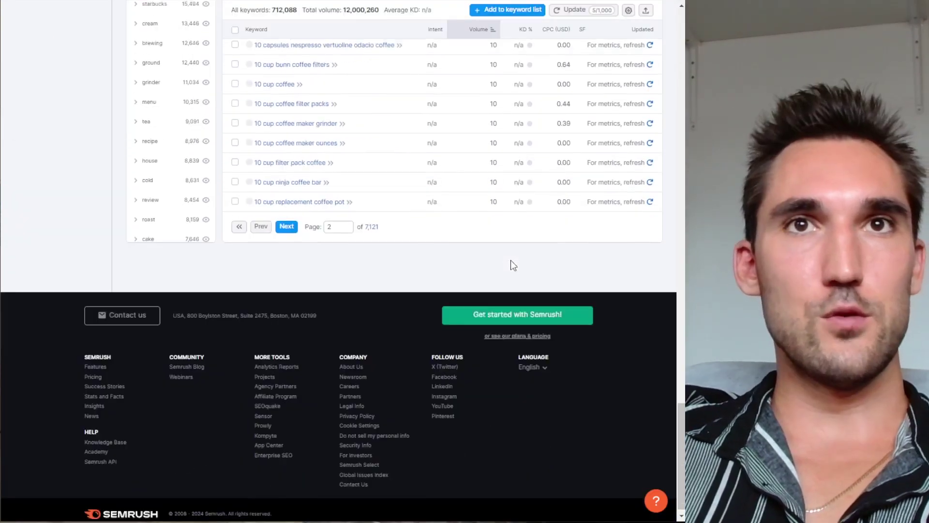
click(286, 219)
scroll(358, 203, up, 20)
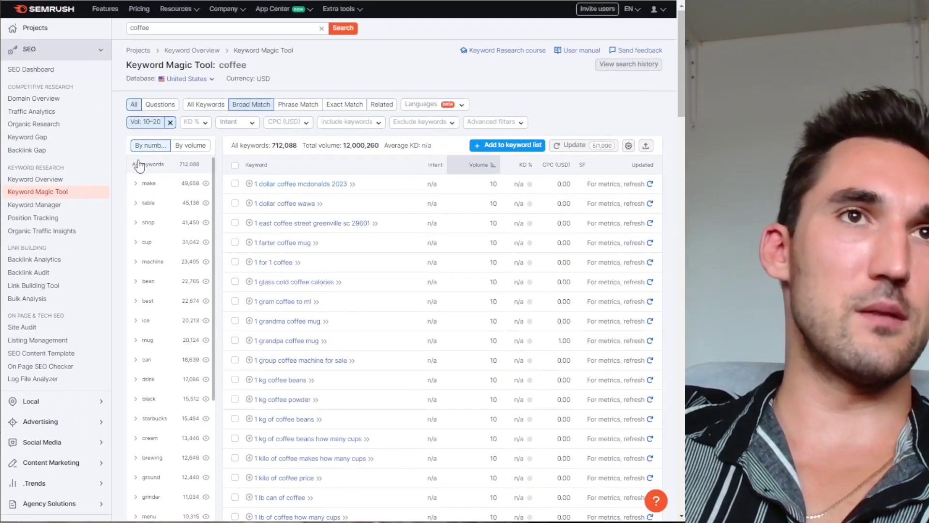
Change the volume range to 20–20.
click(145, 122)
text(20)
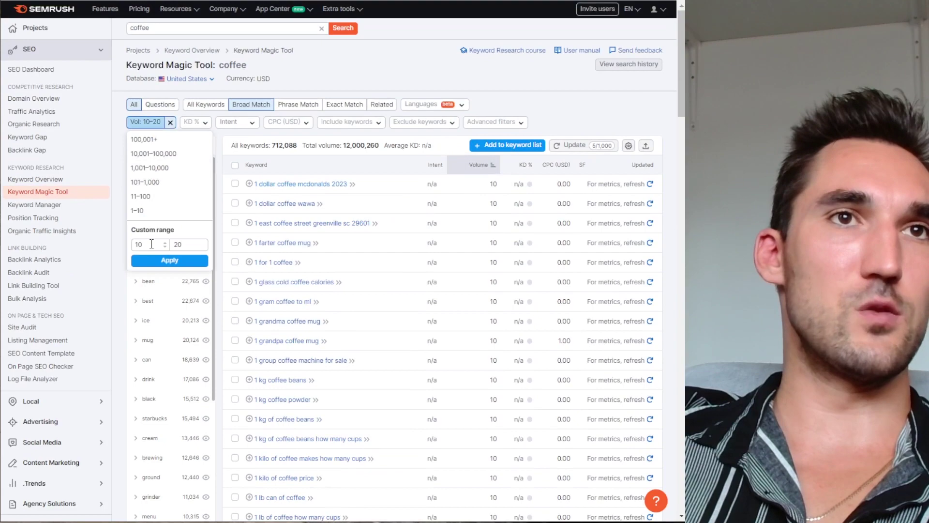
key(Return)
scroll(484, 338, down, 8)
scroll(481, 288, up, 8)
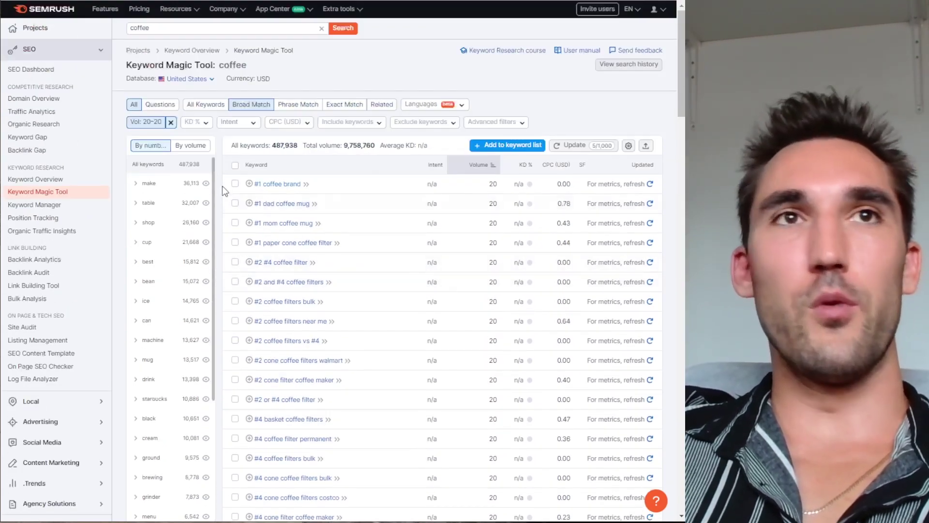
Apply a 21–50 volume range and scroll through the remaining keywords.
click(145, 122)
click(150, 244)
key(BackSpace)
key(BackSpace)
text(21)
key(Tab)
text(50)
click(169, 260)
scroll(485, 209, down, 1)
scroll(489, 198, down, 2)
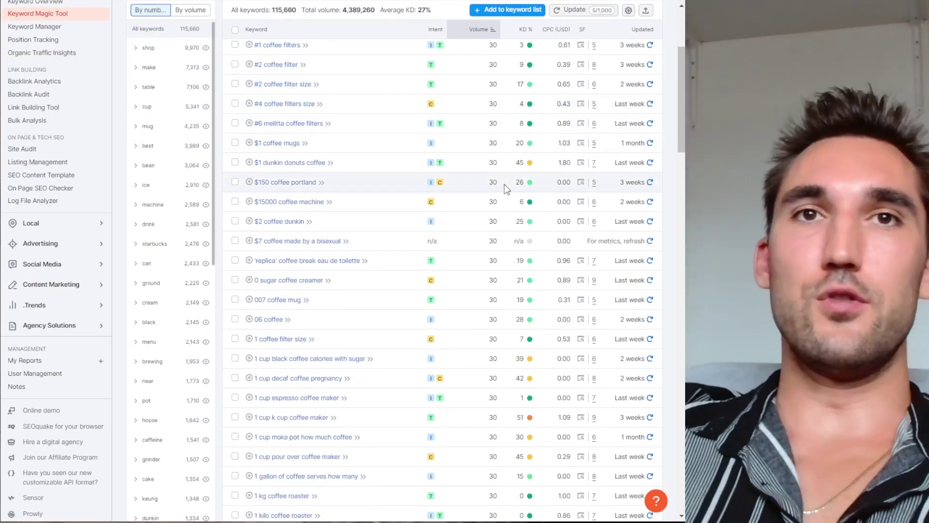
scroll(466, 293, down, 10)
scroll(484, 338, down, 10)
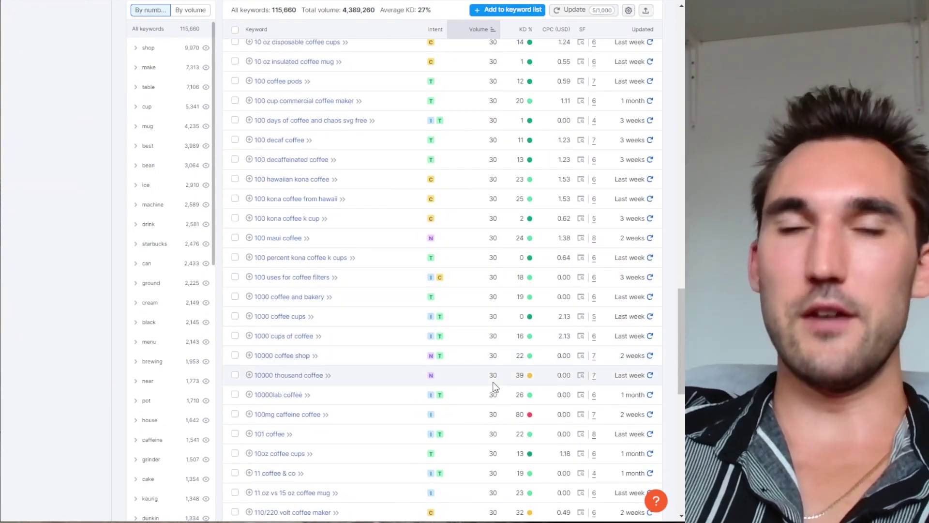
scroll(495, 386, up, 20)
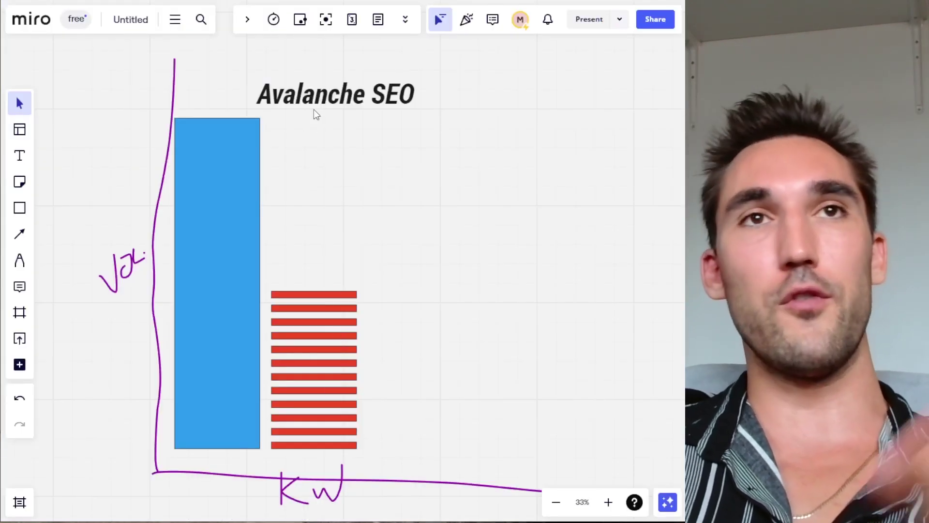
Copy the red striped stack and place the copy right of the first.
drag(404, 457, 322, 295)
key(ctrl+c)
key(ctrl+v)
drag(476, 318, 429, 395)
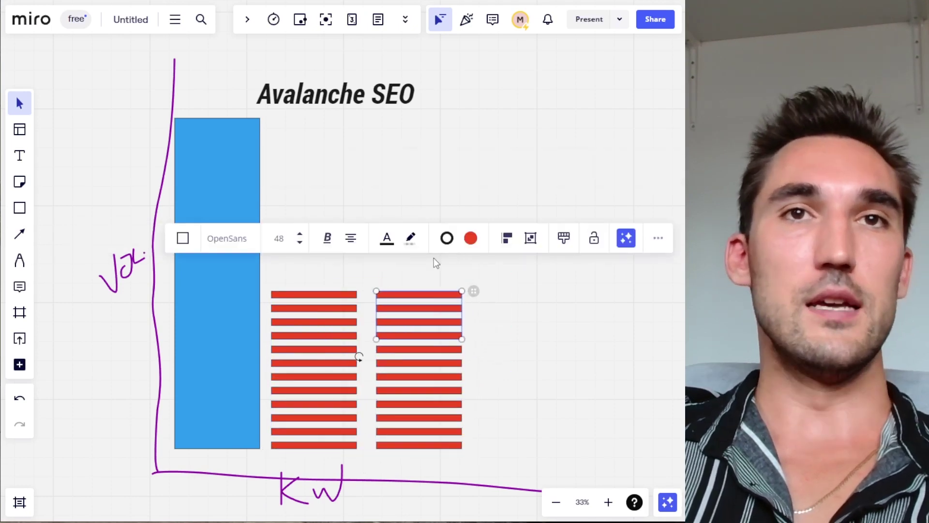
Duplicate the top stripes onto the second column to make it taller.
click(465, 272)
key(ctrl+v)
drag(439, 266, 419, 275)
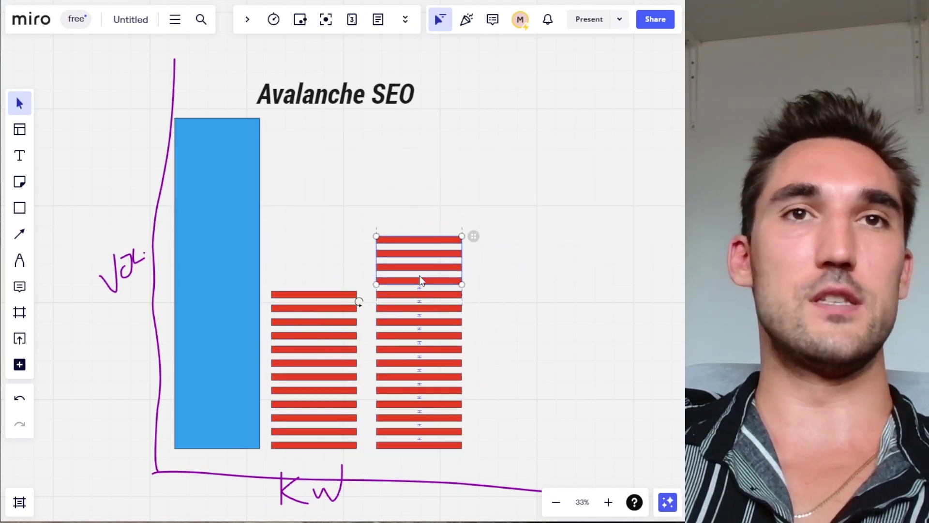
Paste the taller stack as another column further right on the baseline.
key(ctrl+c)
key(ctrl+v)
drag(521, 326, 503, 408)
click(636, 212)
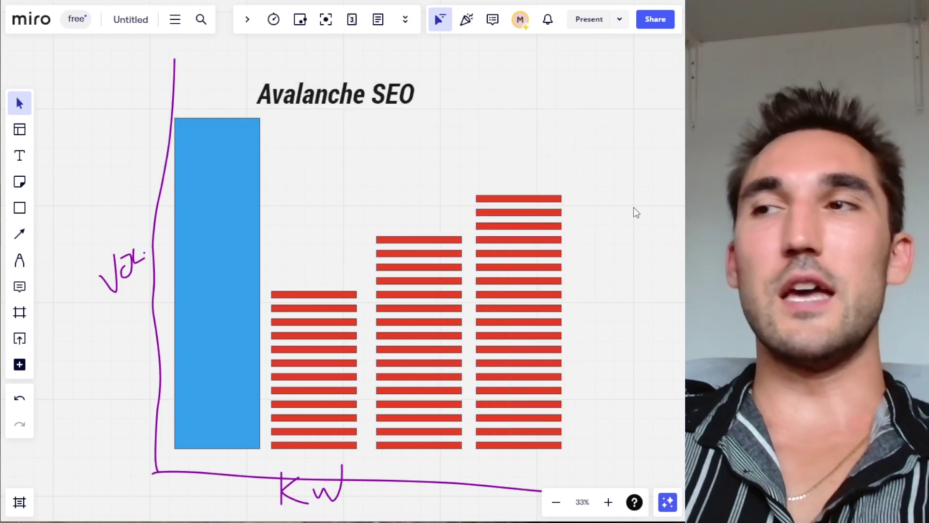